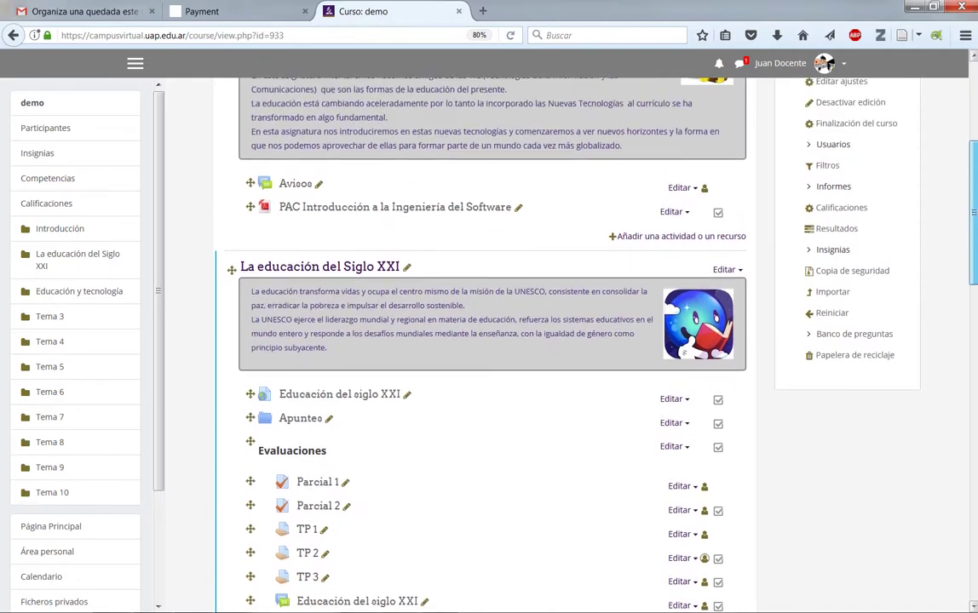
Step: Check that Rastreo de finalización is enabled in the demo course's configuration and save the course settings
click(834, 147)
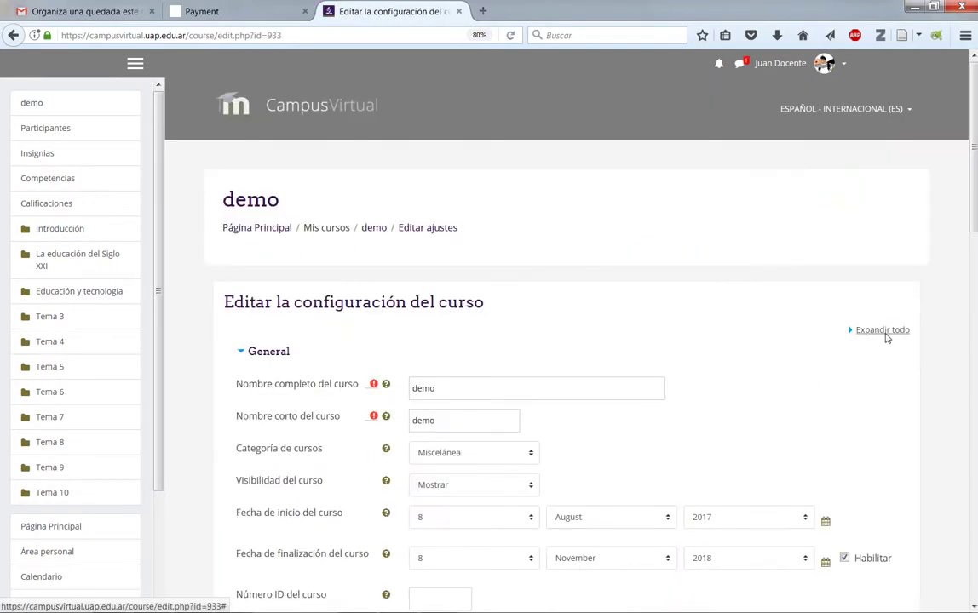
click(883, 331)
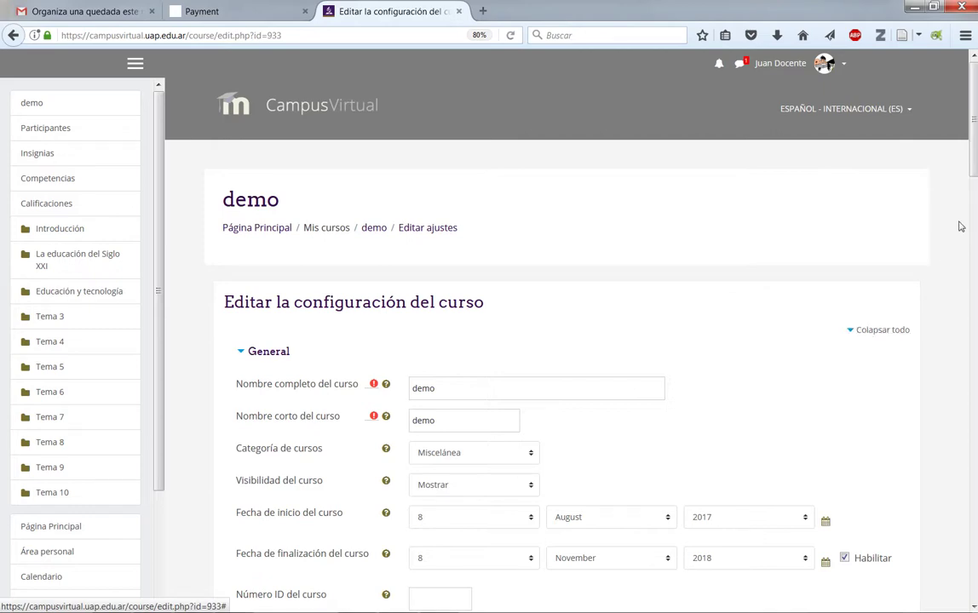
scroll(974, 168, down, 1)
drag(974, 168, 974, 333)
scroll(876, 360, down, 3)
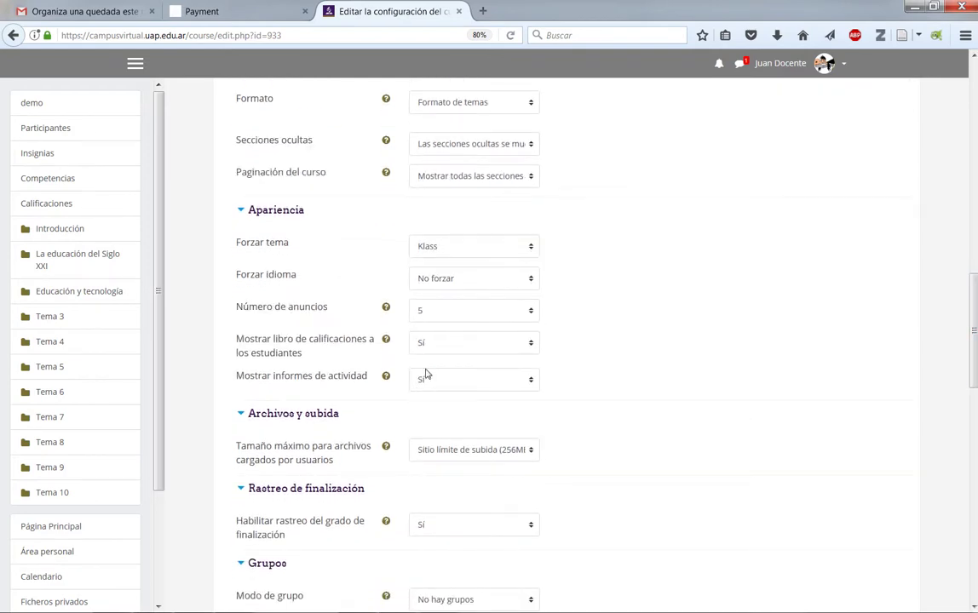
scroll(454, 412, down, 3)
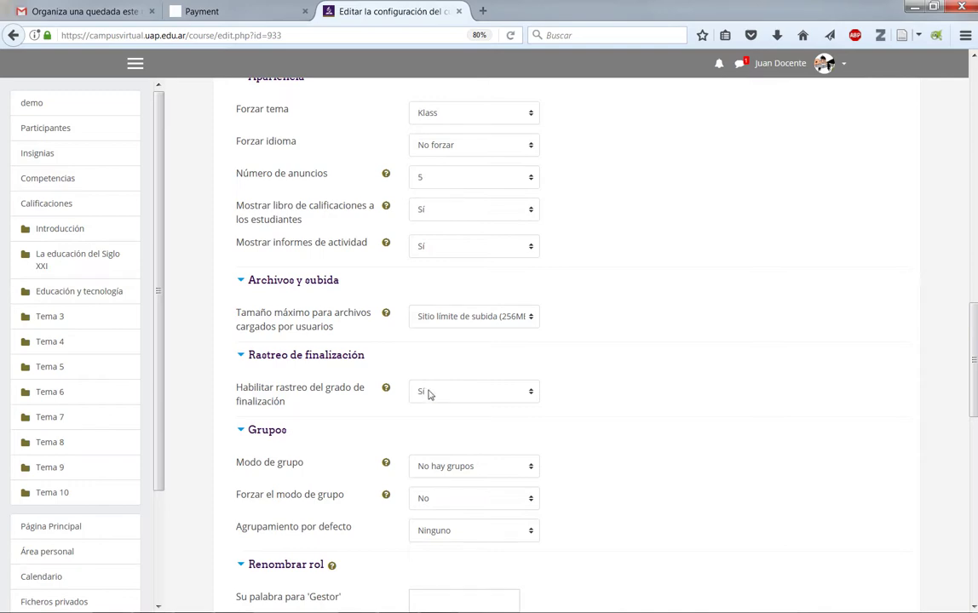
scroll(426, 393, down, 15)
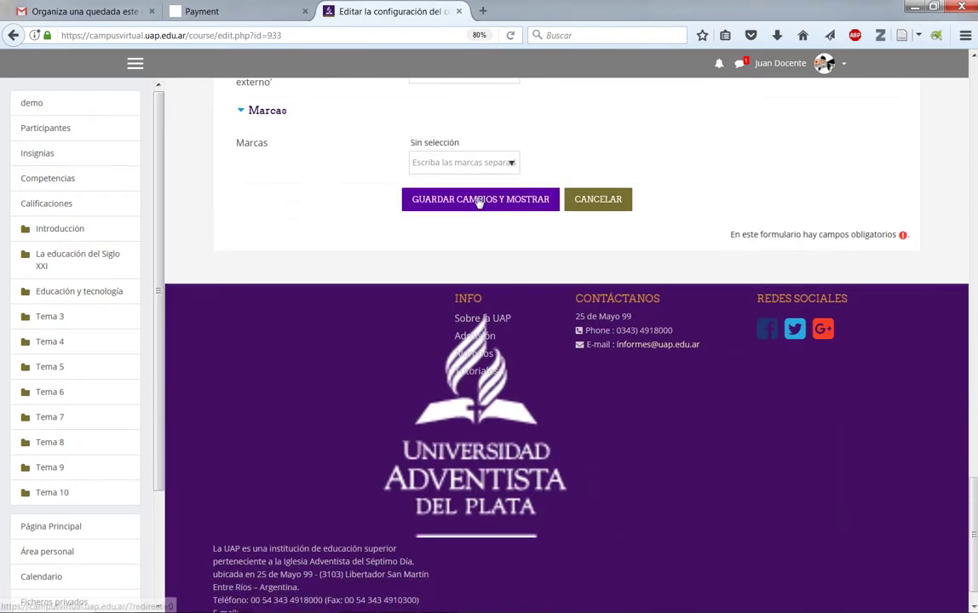
click(478, 263)
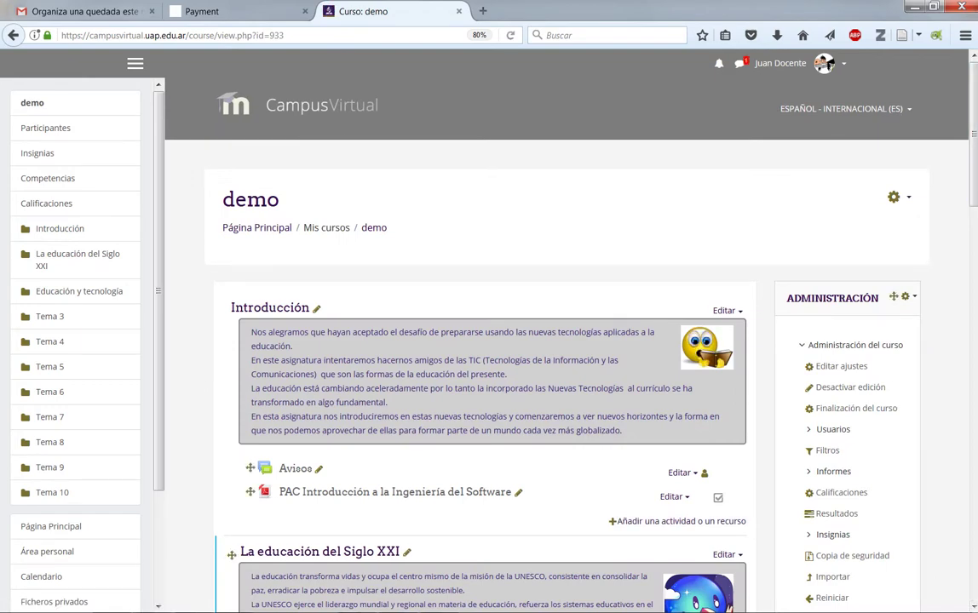
Step: Open the settings of the TP 1 assignment in La educación del Siglo XXI with all sections expanded
scroll(828, 68, down, 5)
scroll(828, 68, down, 3)
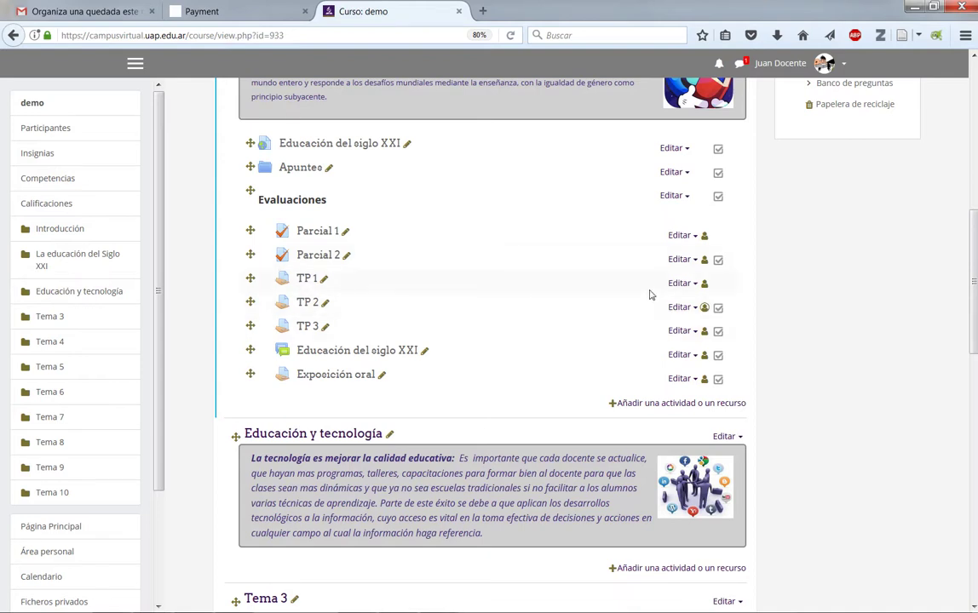
click(679, 282)
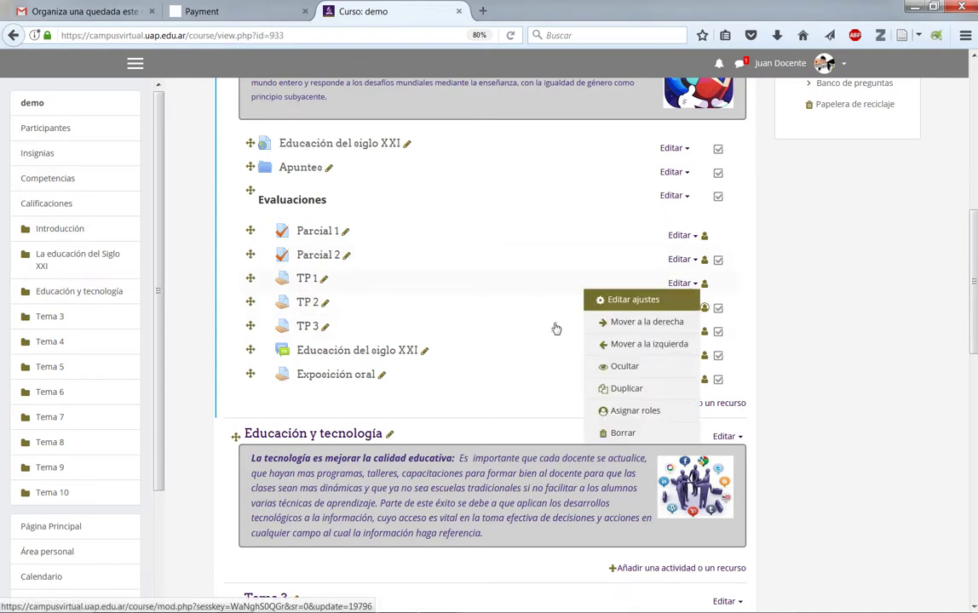
click(638, 306)
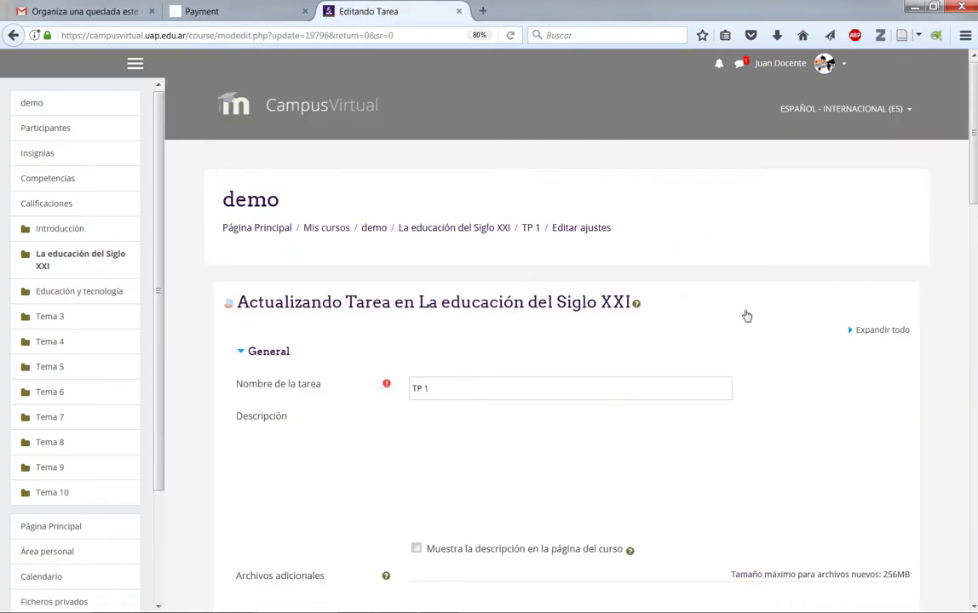
click(871, 332)
Step: Set TP 1's Rastreo de finalización to "Mostrar la actividad como completada cuando se cumplan las condiciones"
scroll(858, 341, down, 2)
scroll(858, 342, down, 20)
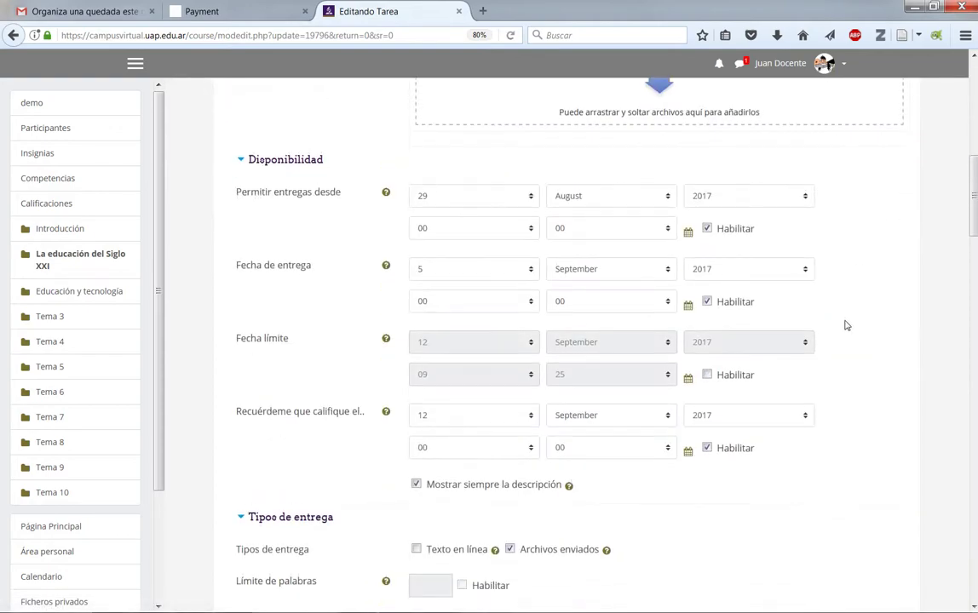
scroll(845, 321, down, 15)
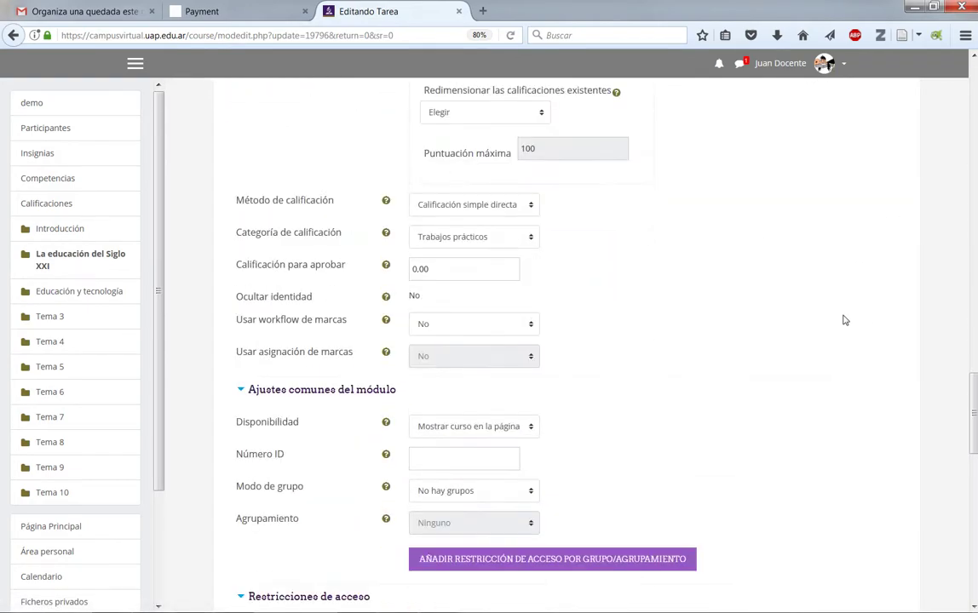
scroll(845, 321, down, 4)
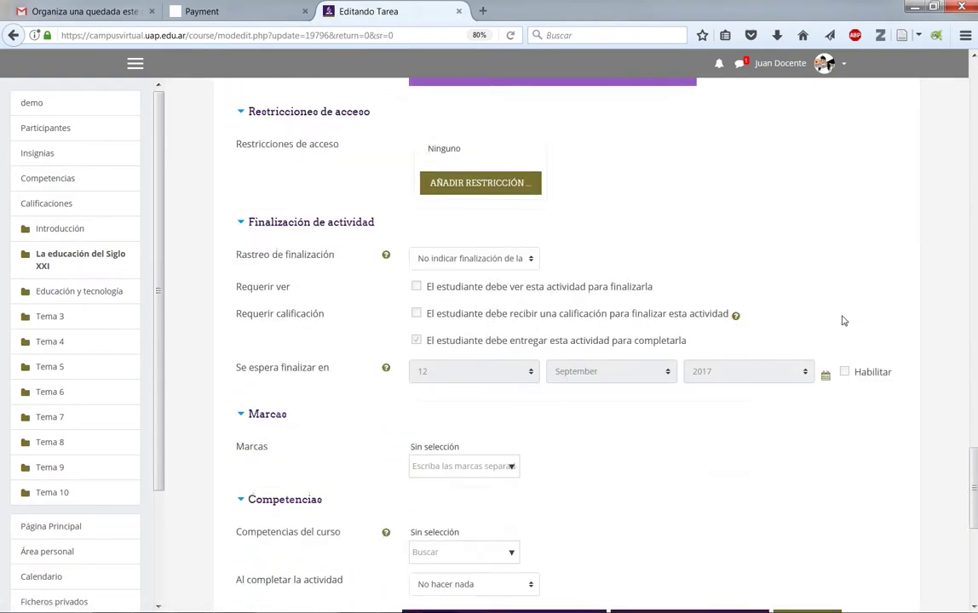
scroll(843, 321, up, 2)
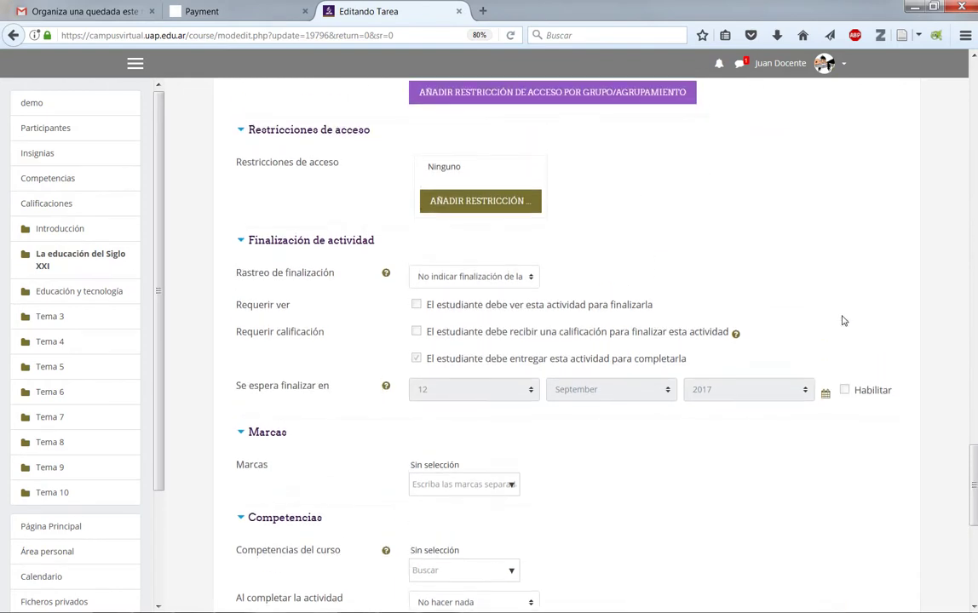
click(532, 283)
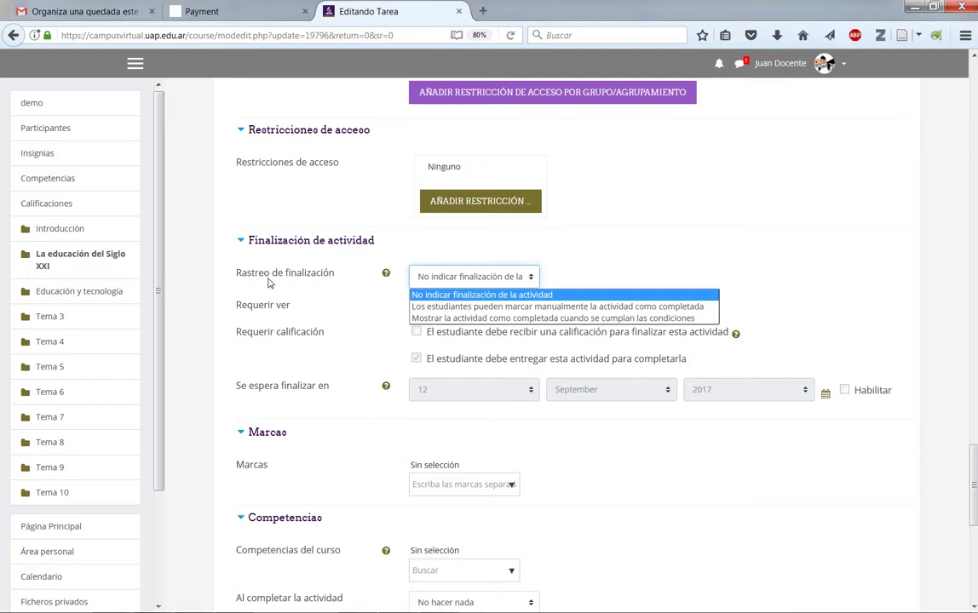
click(418, 319)
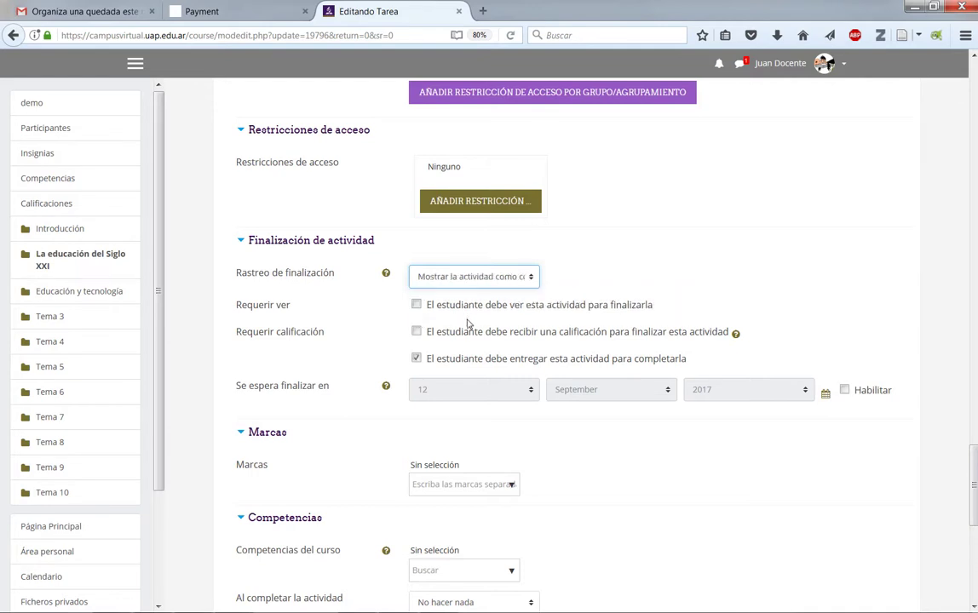
Step: Require both a grade and a submission for completing TP 1, and save the changes, returning to the course
click(416, 333)
click(415, 358)
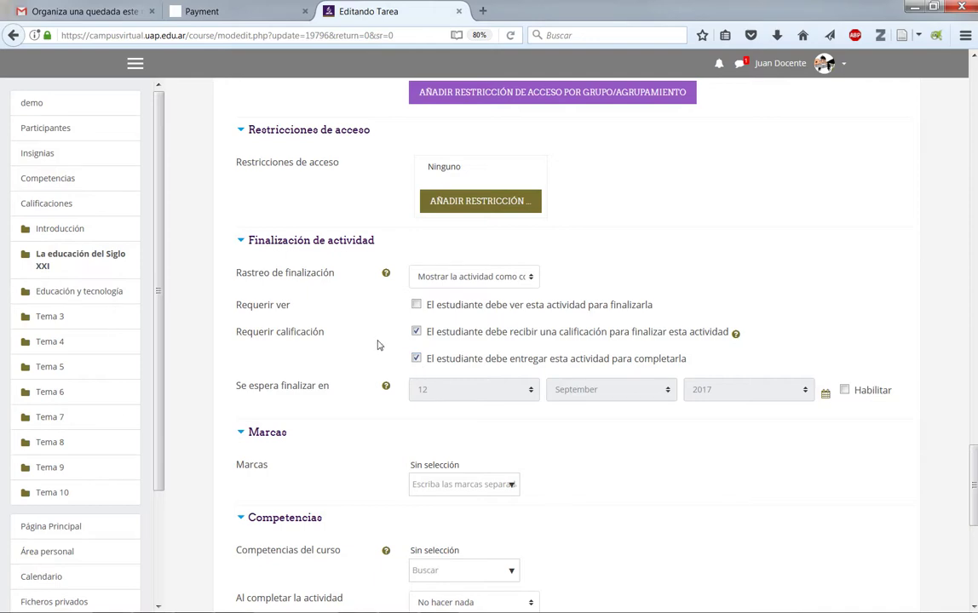
scroll(401, 353, down, 5)
click(471, 249)
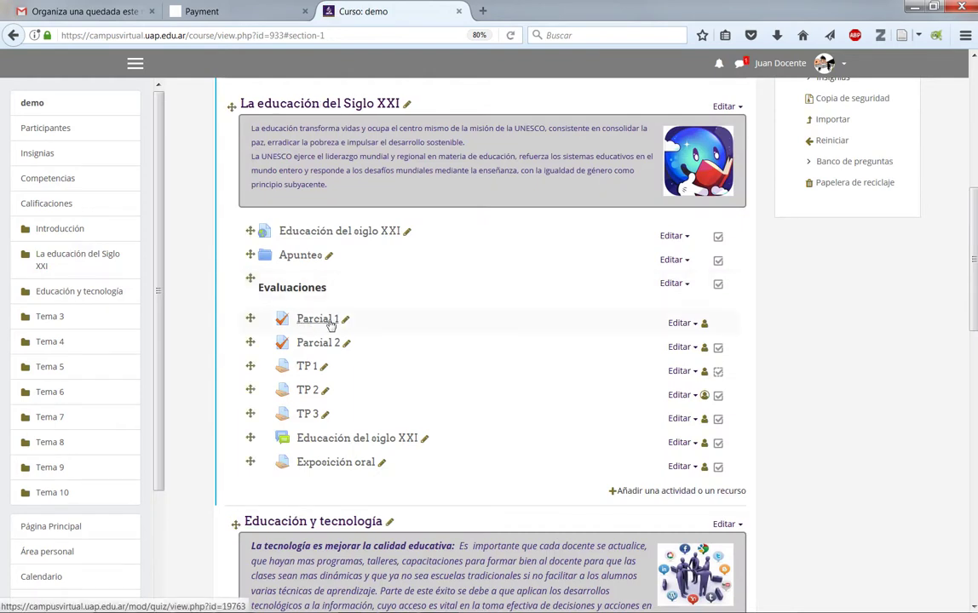
Step: Open the settings of the Parcial 1 quiz with all sections expanded
click(679, 325)
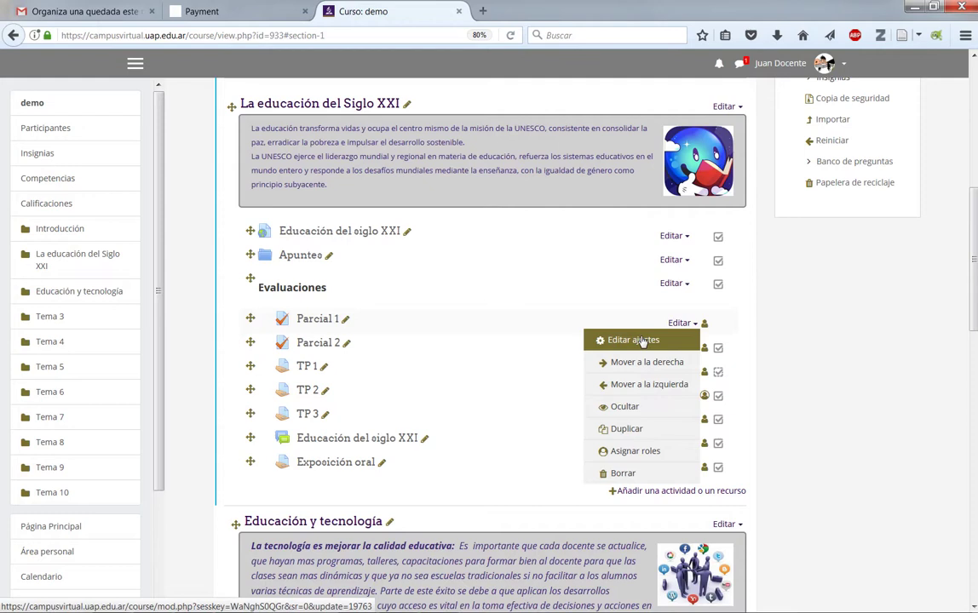
click(642, 340)
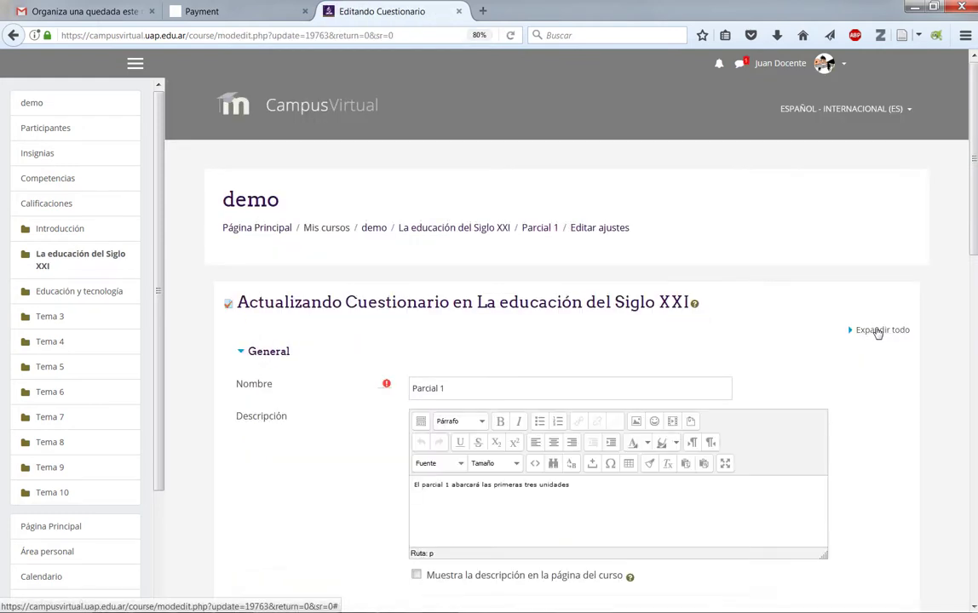
click(875, 331)
Step: Set Parcial 1's Rastreo de finalización to "Mostrar la actividad como completada cuando se cumplan las condiciones"
scroll(803, 333, down, 12)
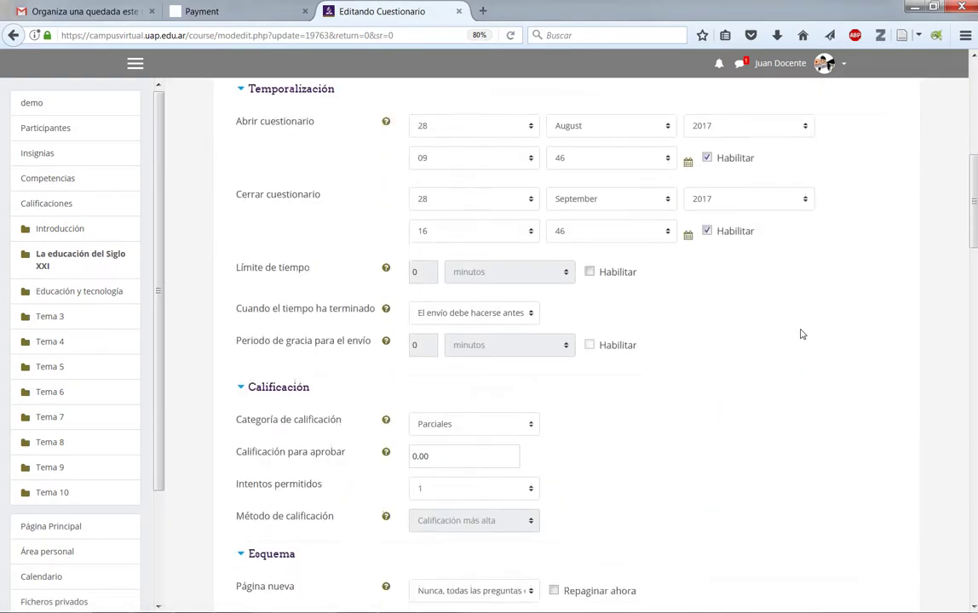
scroll(794, 322, down, 10)
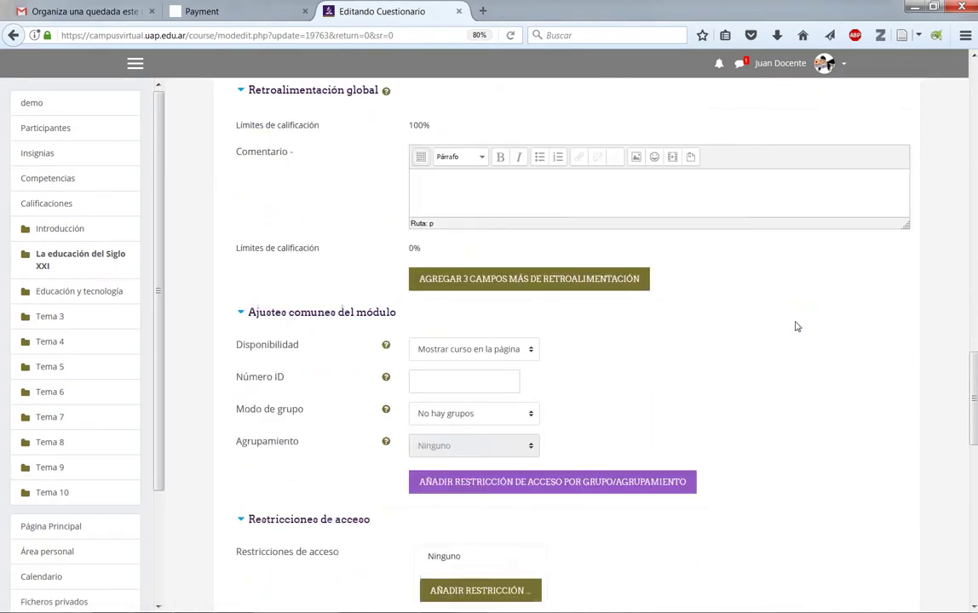
scroll(794, 322, down, 3)
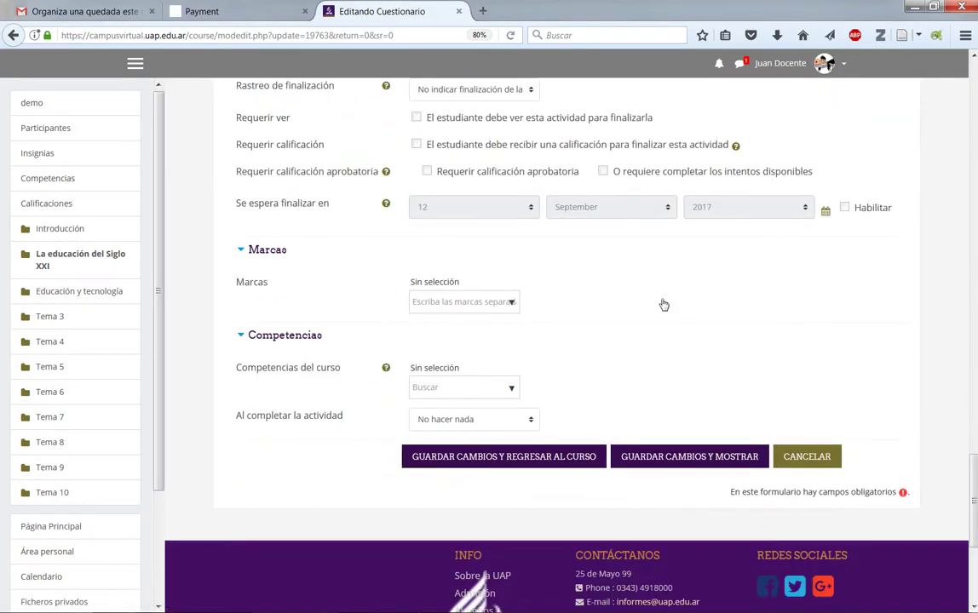
scroll(661, 304, up, 1)
click(468, 157)
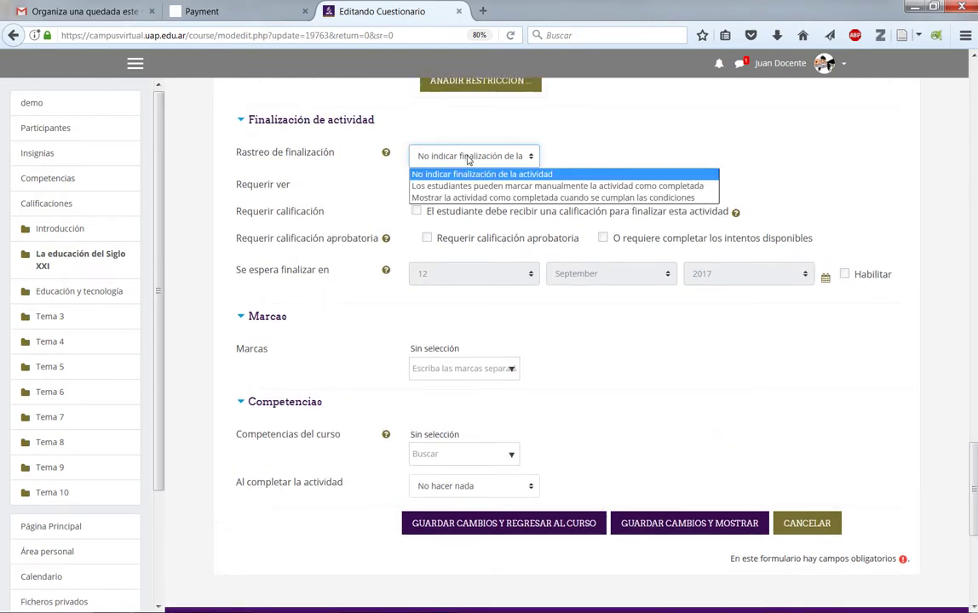
click(445, 199)
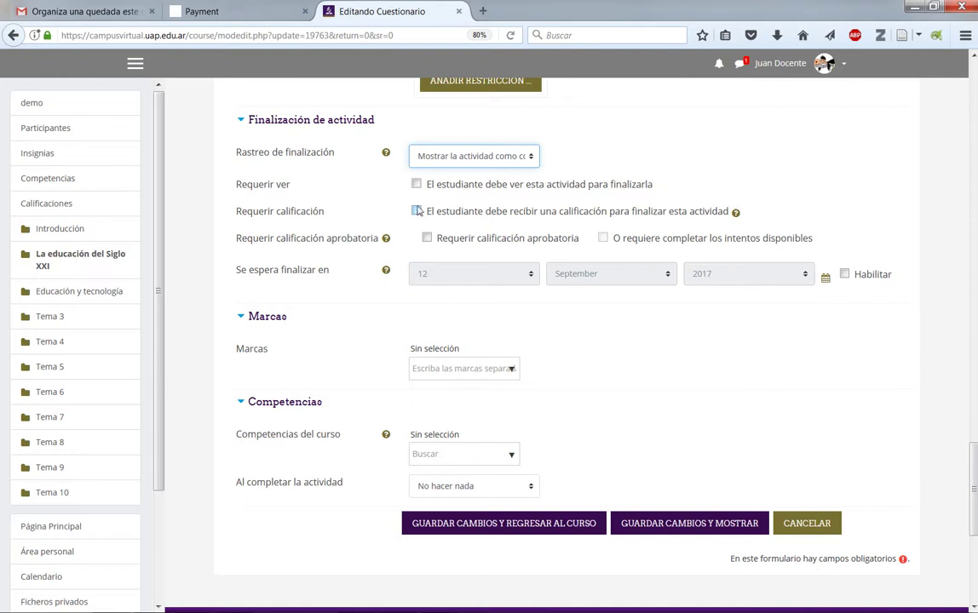
Step: Require students to receive a grade for completing Parcial 1, and save the changes, returning to the course
click(417, 210)
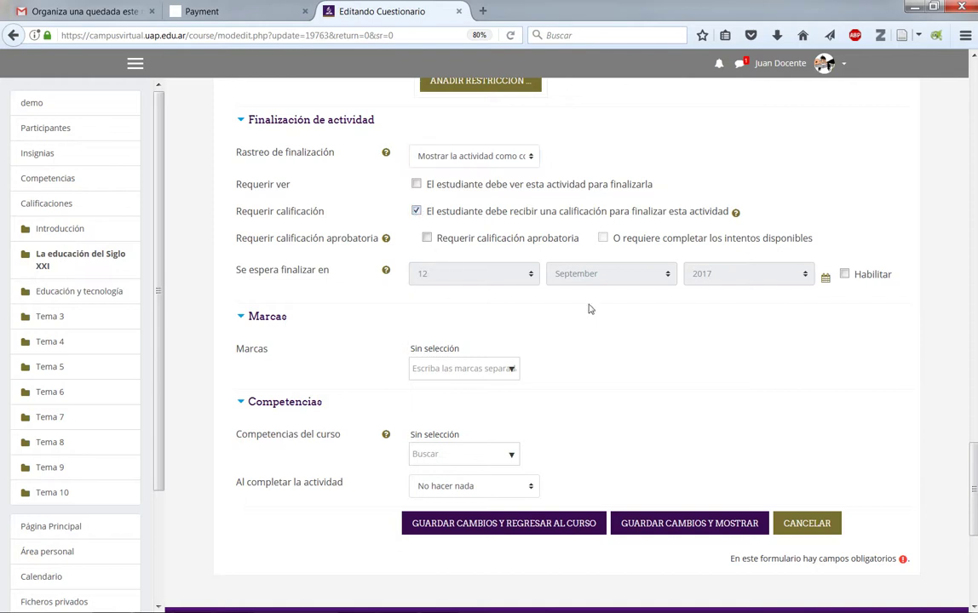
scroll(627, 337, down, 2)
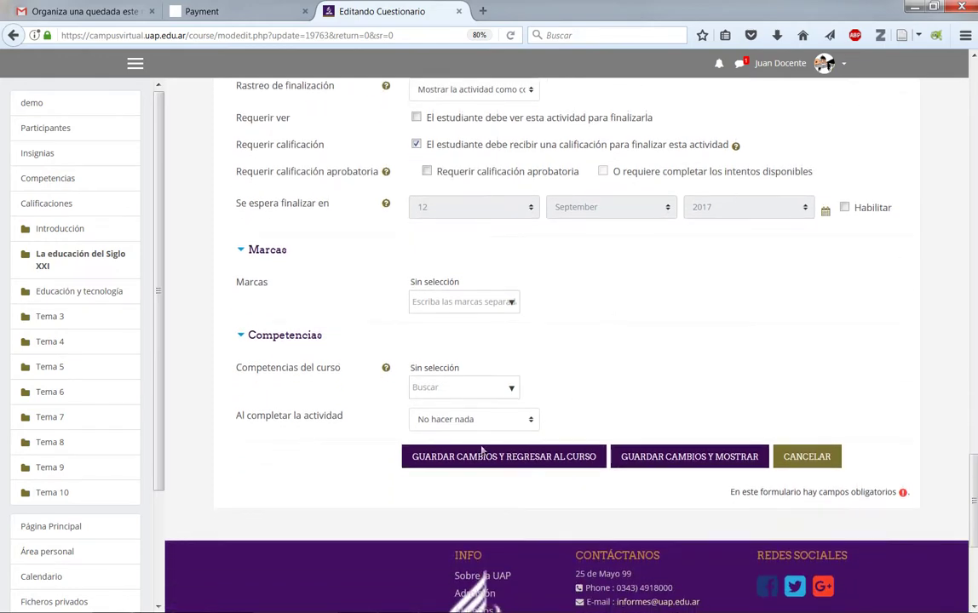
click(480, 463)
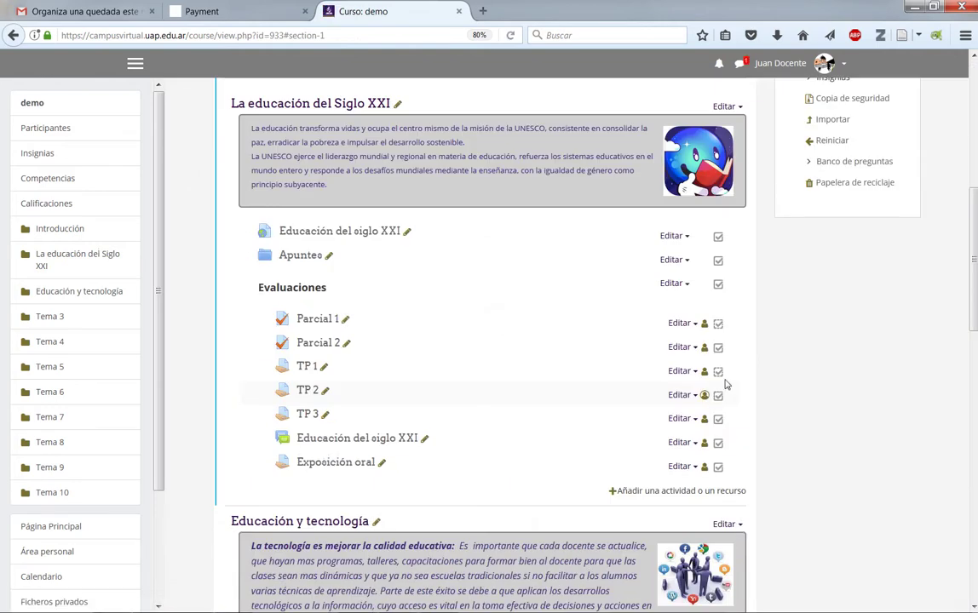
Step: Open the settings of the Educación del siglo XXI forum under Evaluaciones with all sections expanded
scroll(526, 386, down, 2)
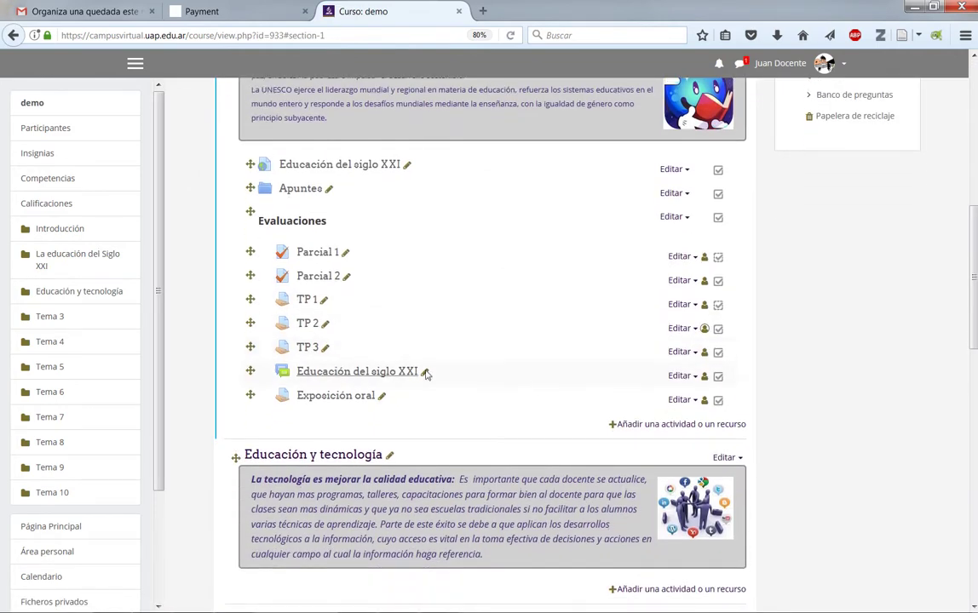
click(679, 375)
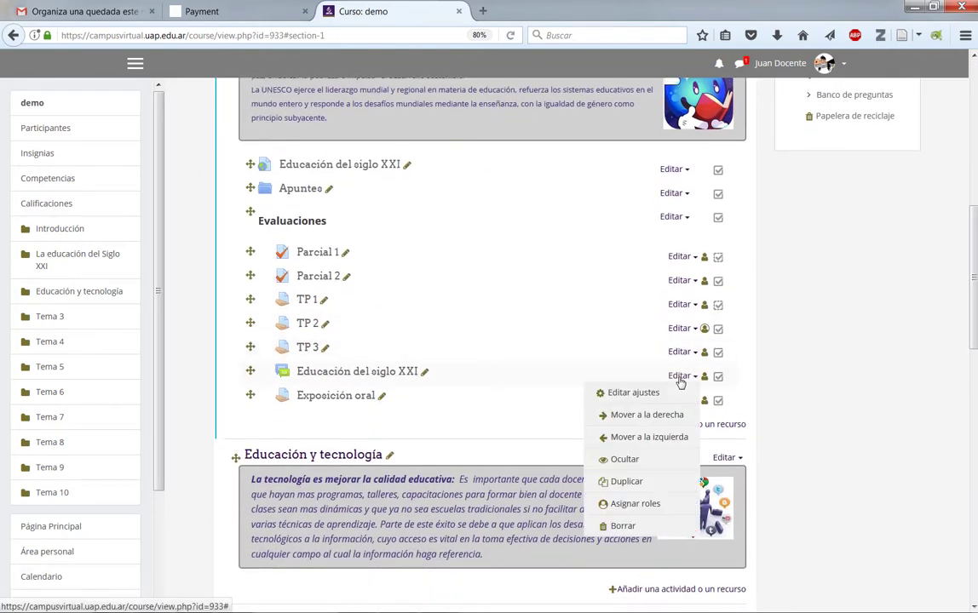
click(630, 396)
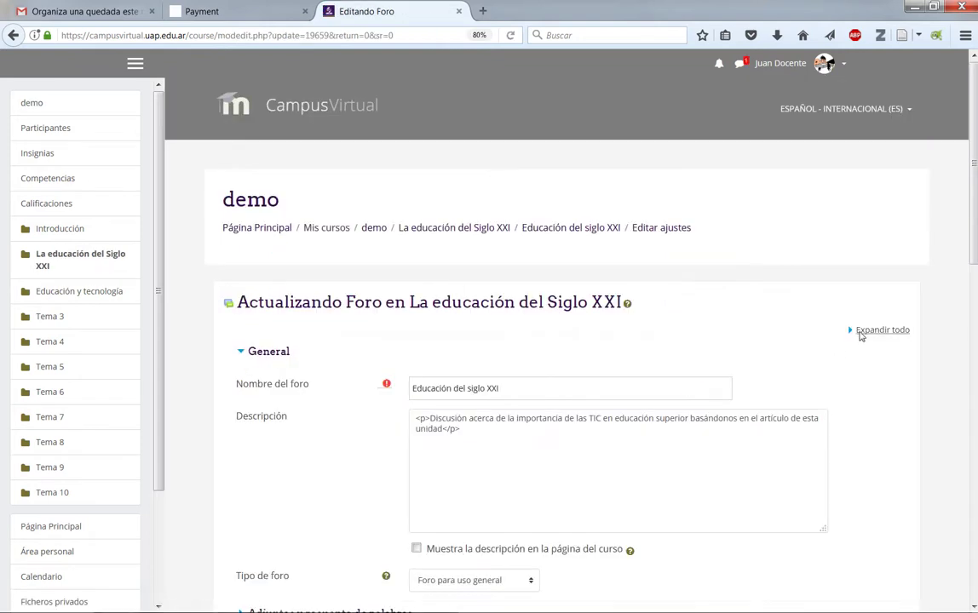
click(862, 334)
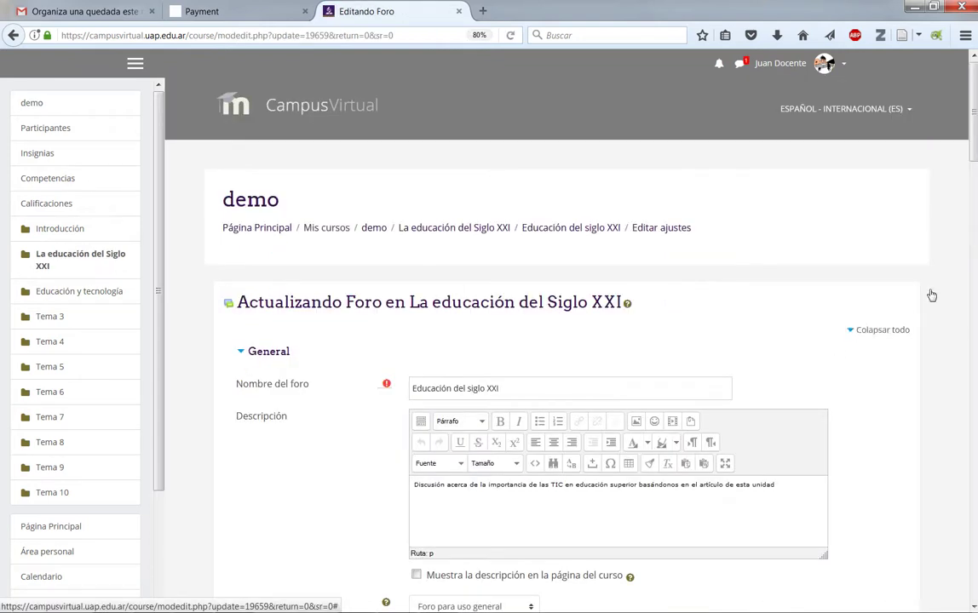
Step: Set the forum's Rastreo de finalización to "Mostrar la actividad como completada cuando se cumplan las condiciones"
drag(976, 99, 974, 460)
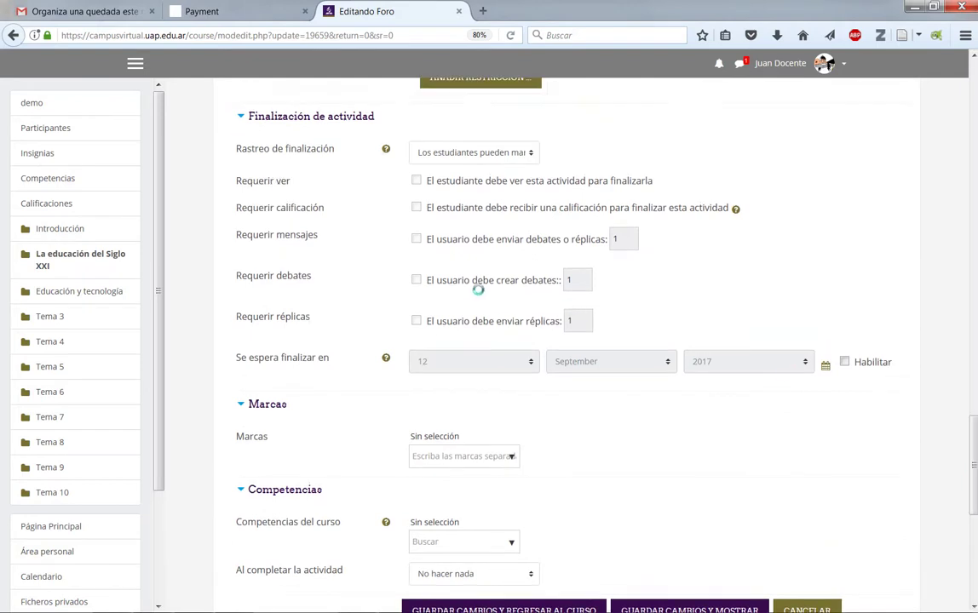
click(443, 154)
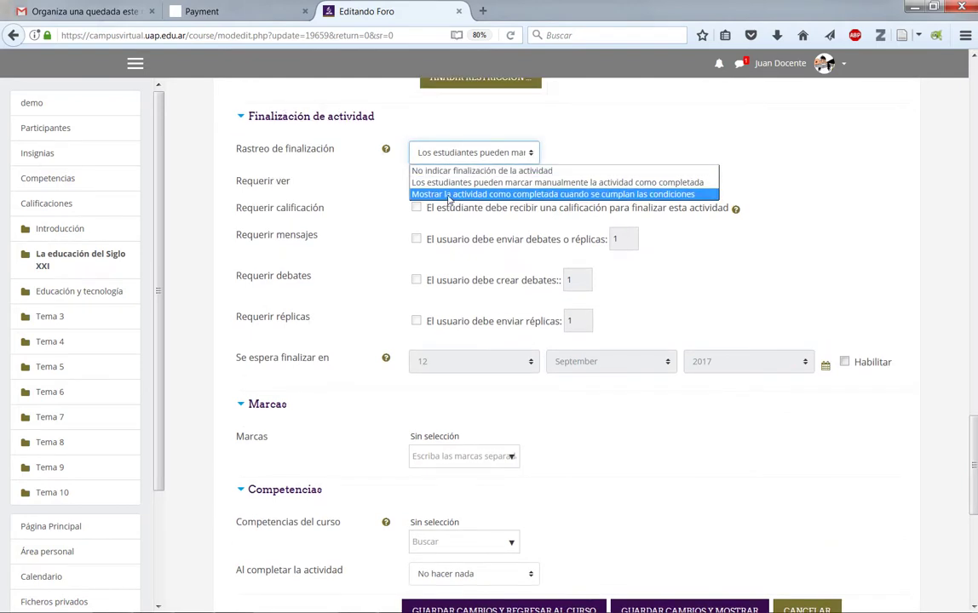
click(449, 195)
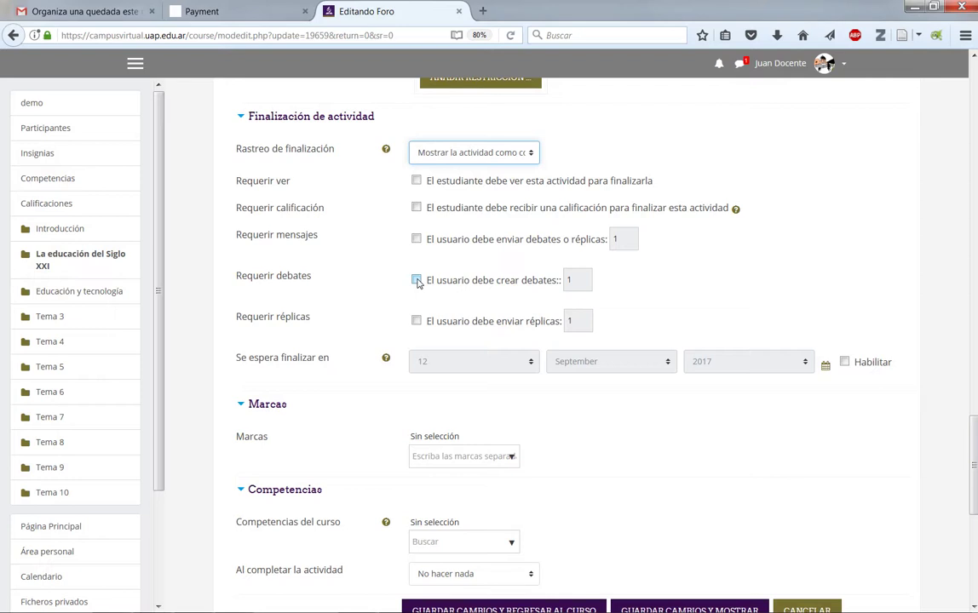
Step: Require users to create 1 debate and send 2 réplicas to complete the forum, and save the changes, returning to the course
click(416, 280)
click(416, 281)
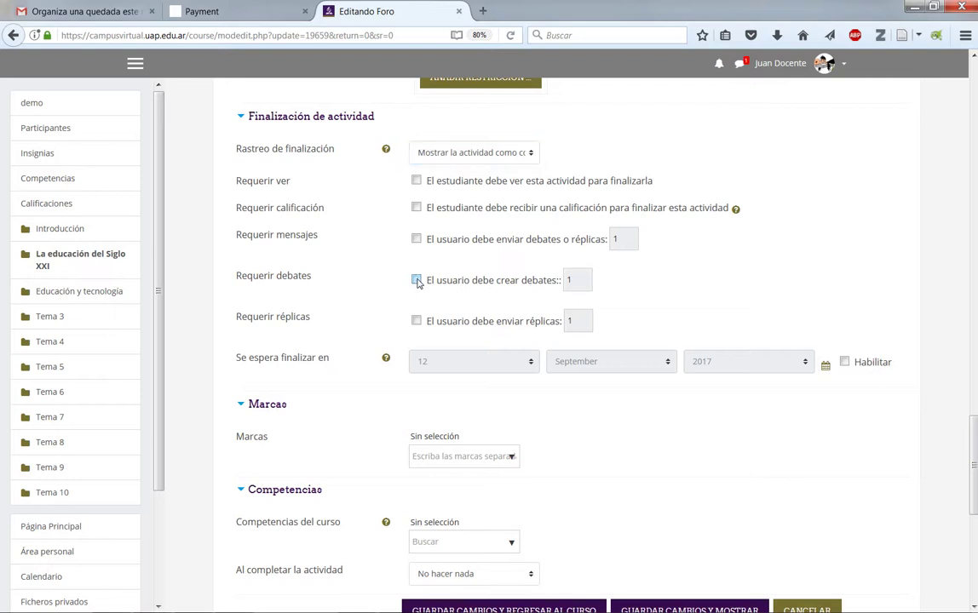
click(416, 280)
click(416, 321)
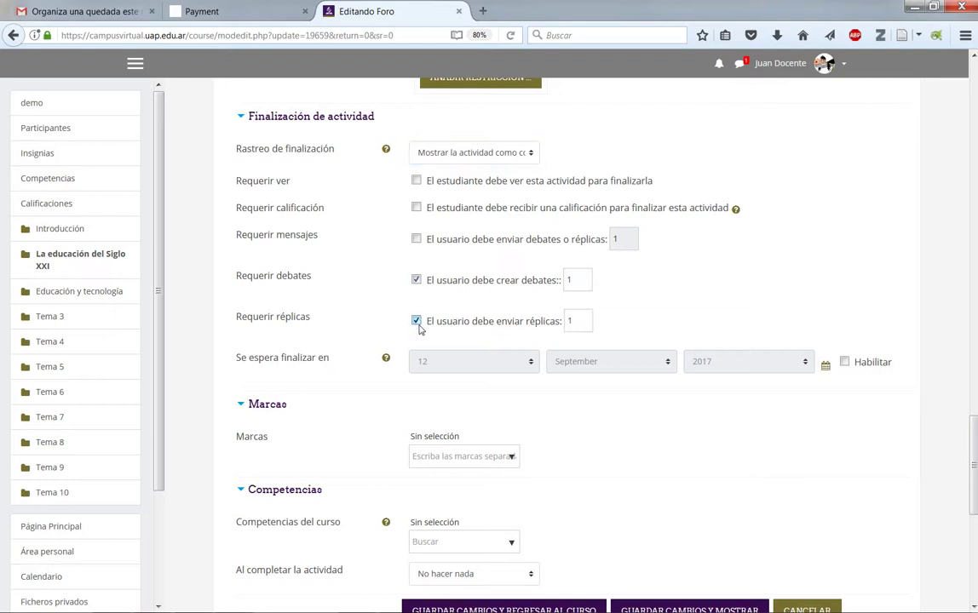
click(568, 322)
text(2)
key(Delete)
scroll(556, 322, down, 3)
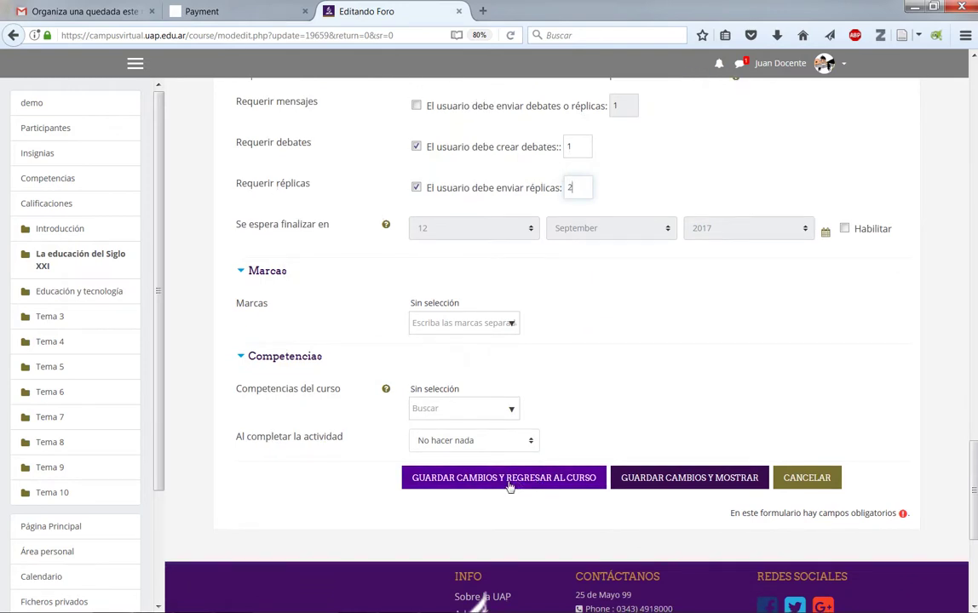
click(501, 480)
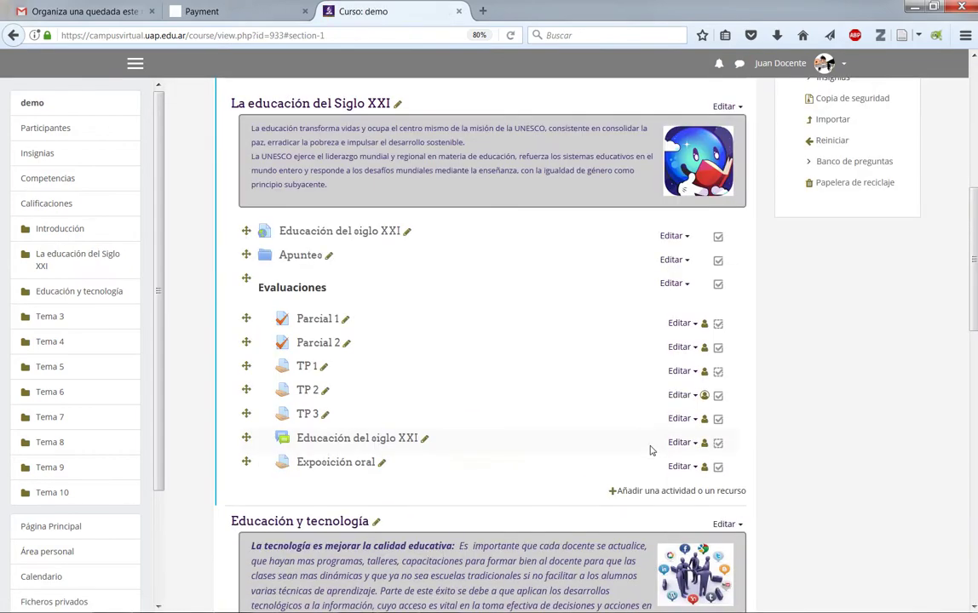
Step: Open the course's Finalización de la actividad report from the Informes in the course administration
scroll(550, 432, down, 2)
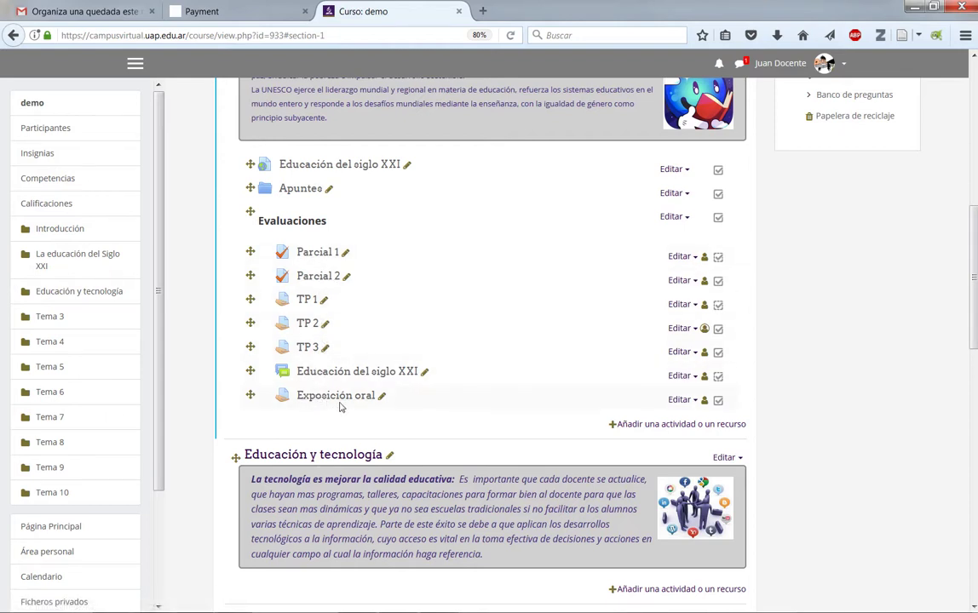
scroll(393, 336, up, 4)
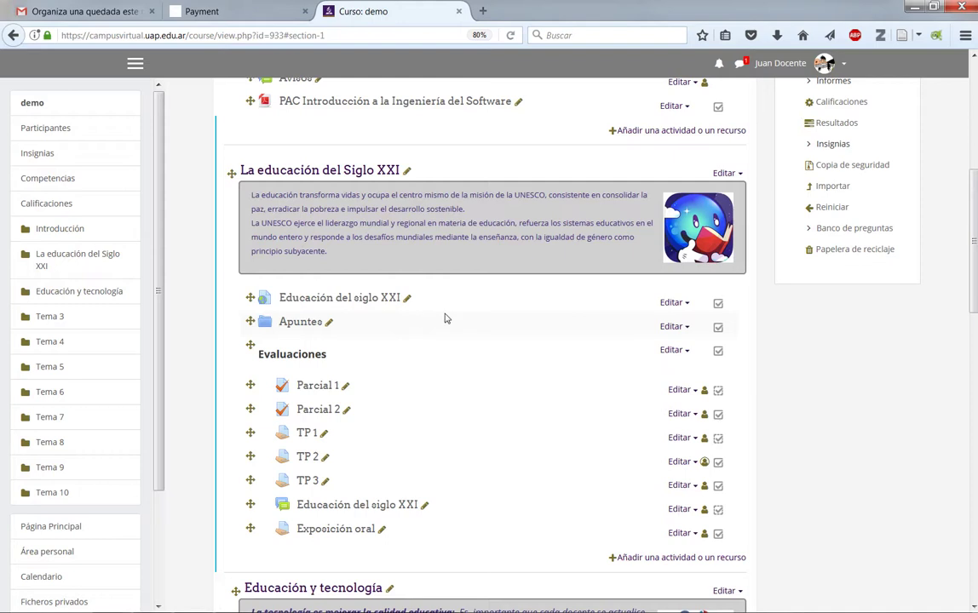
scroll(334, 187, up, 3)
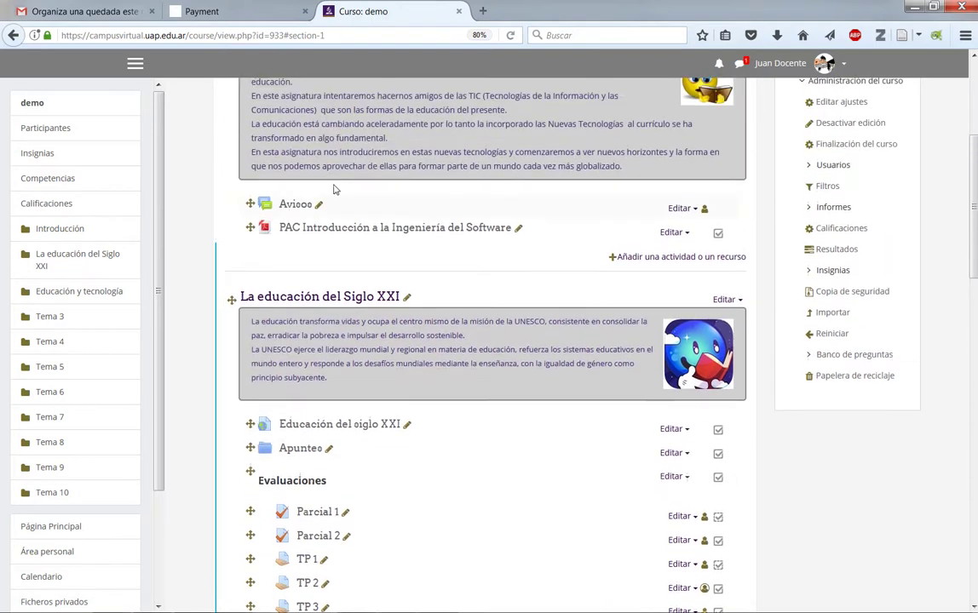
scroll(400, 402, down, 3)
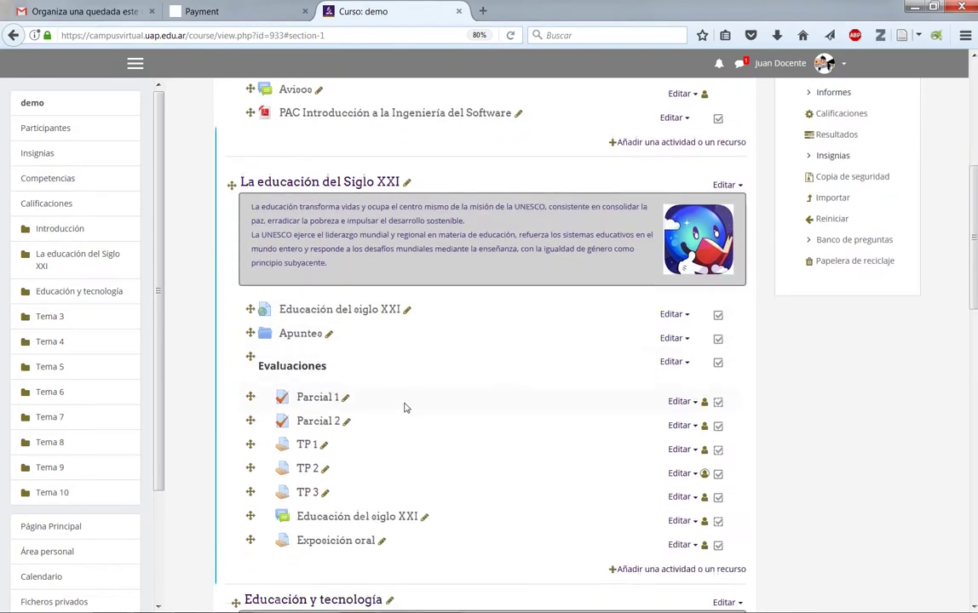
scroll(790, 421, up, 3)
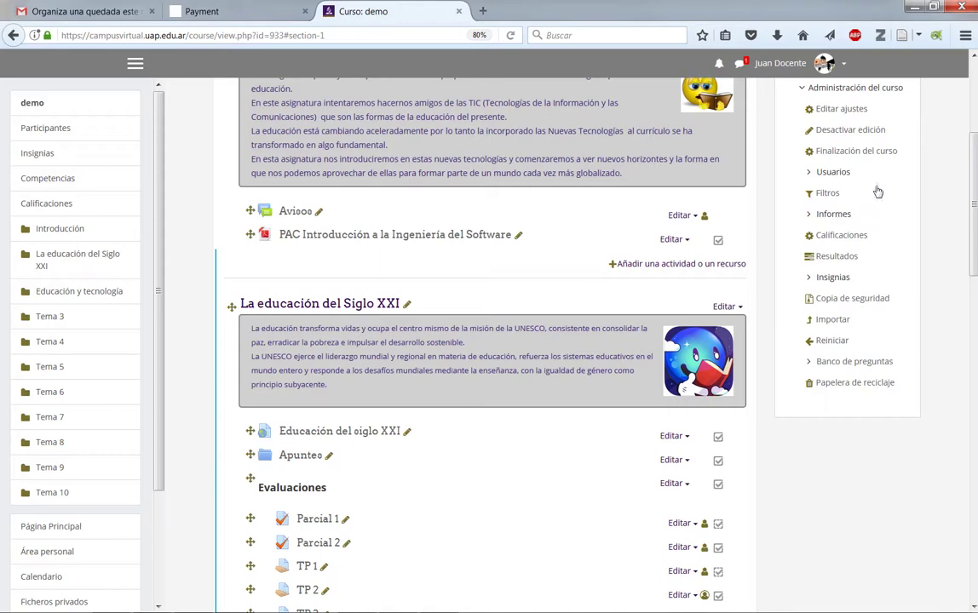
scroll(836, 218, up, 3)
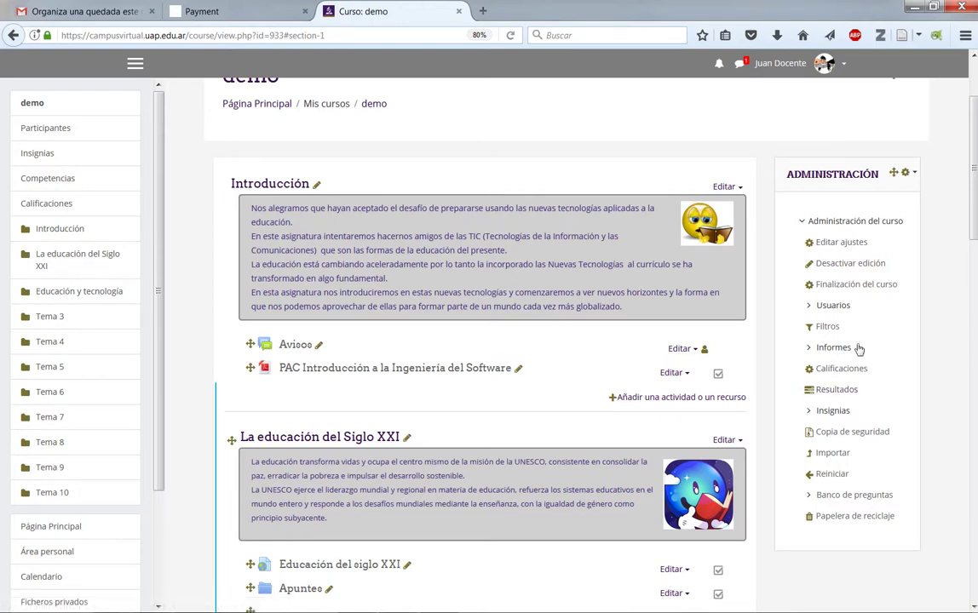
click(832, 350)
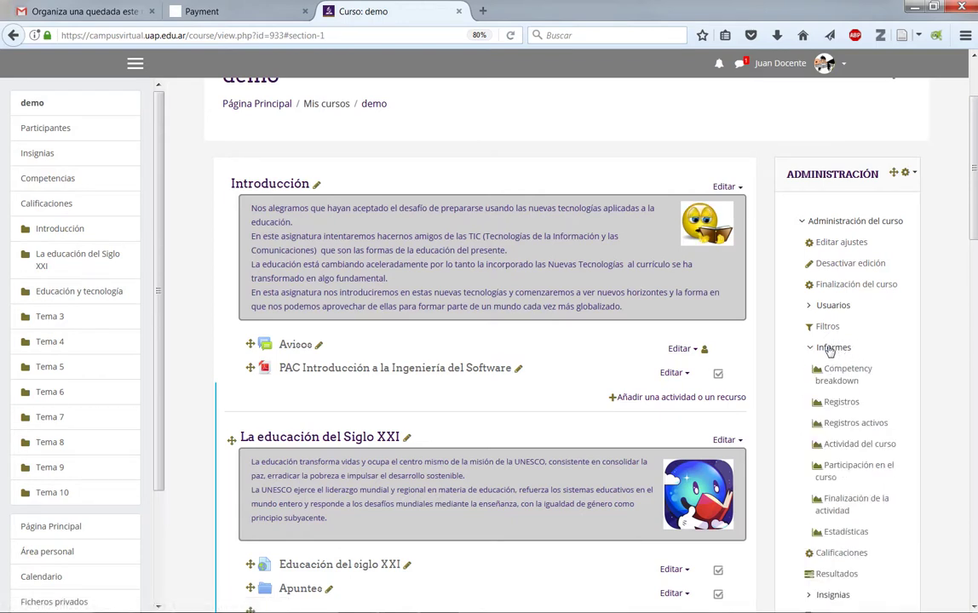
click(849, 506)
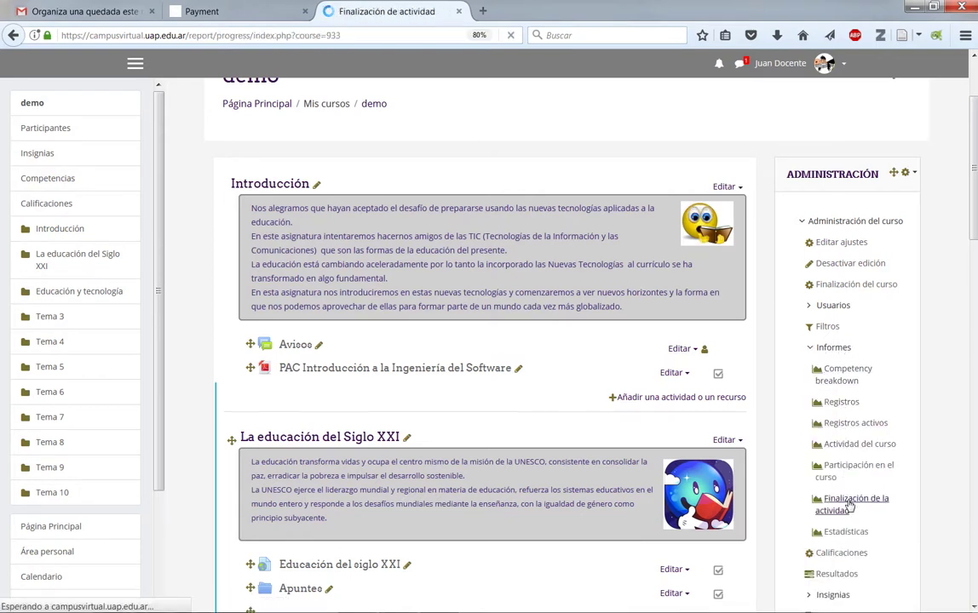
Step: Review each student's completion marks per activity in the report, and return to the demo course page
scroll(479, 332, down, 5)
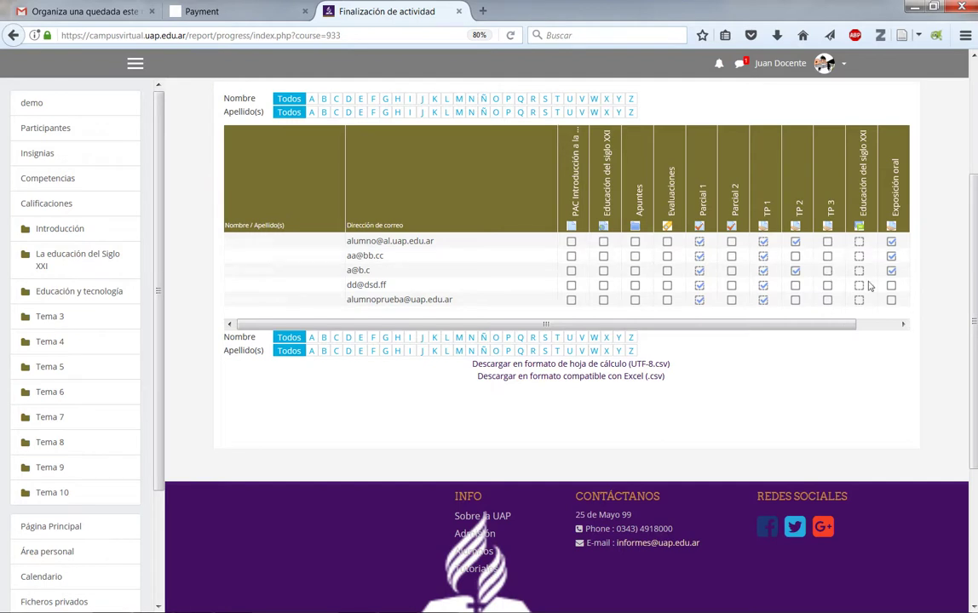
scroll(541, 267, up, 2)
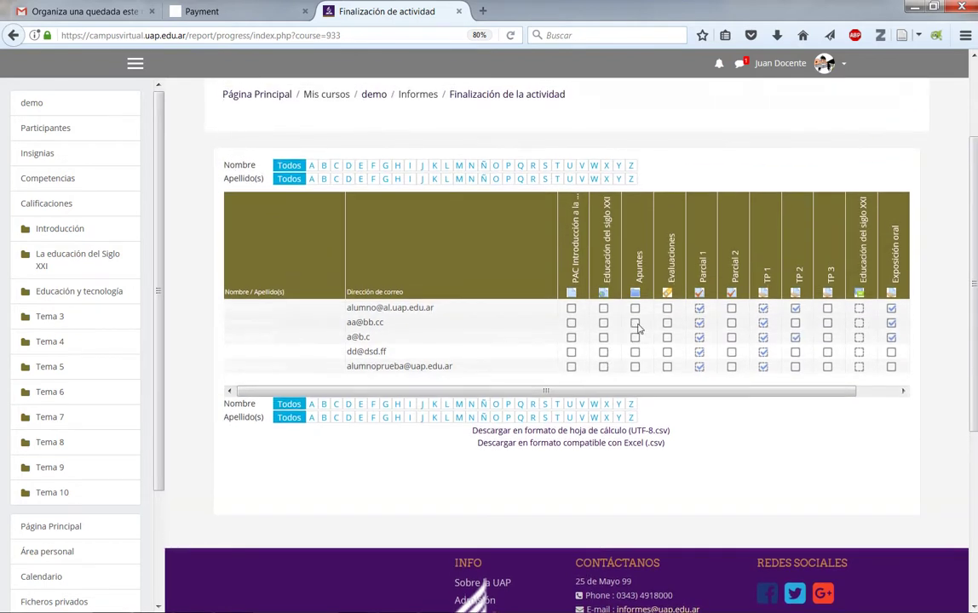
click(375, 96)
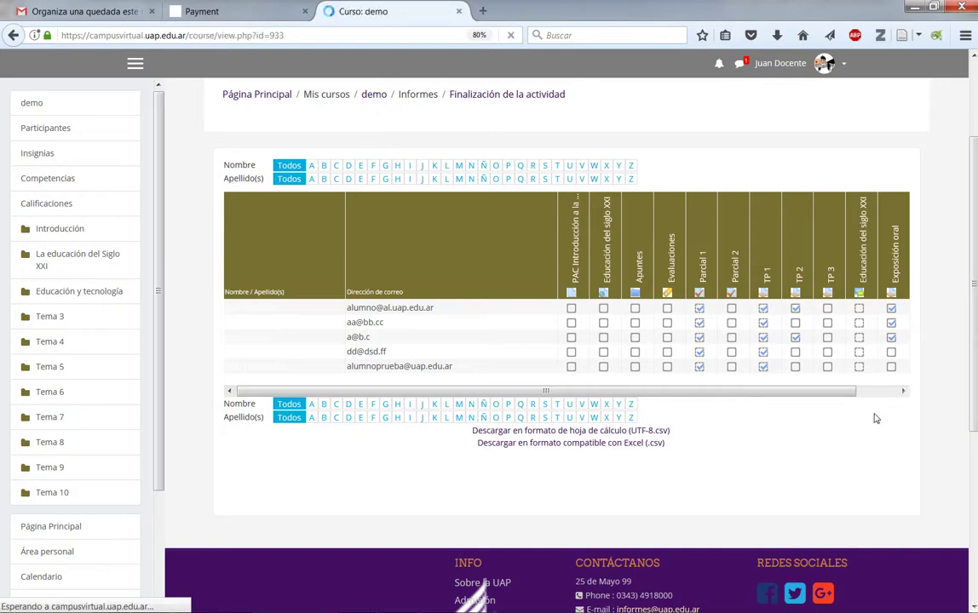